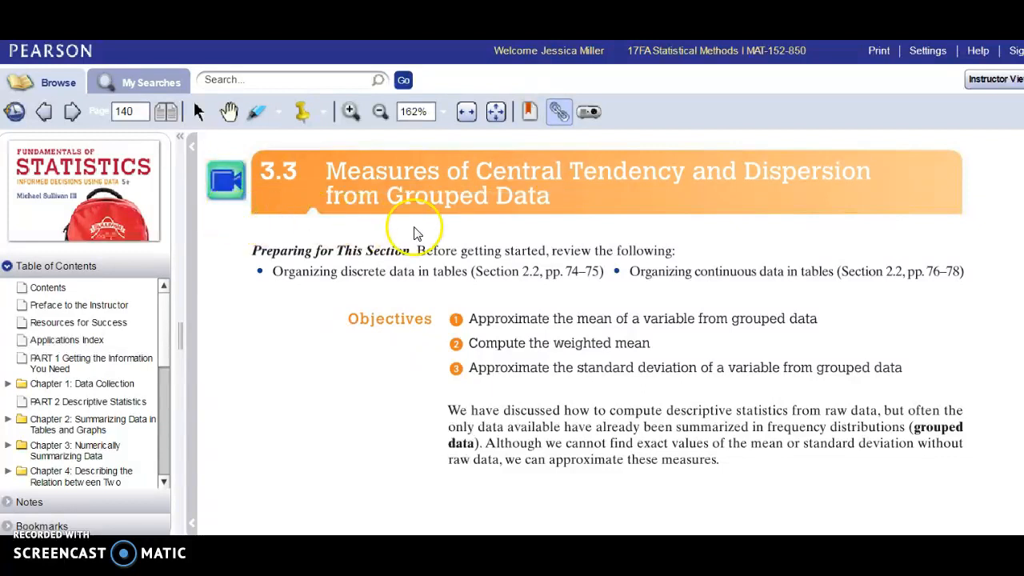
# Turn to page 141 and read from the class midpoint definition through the mean formulas to Example 1 and Table 13
pyautogui.click(1023, 242)
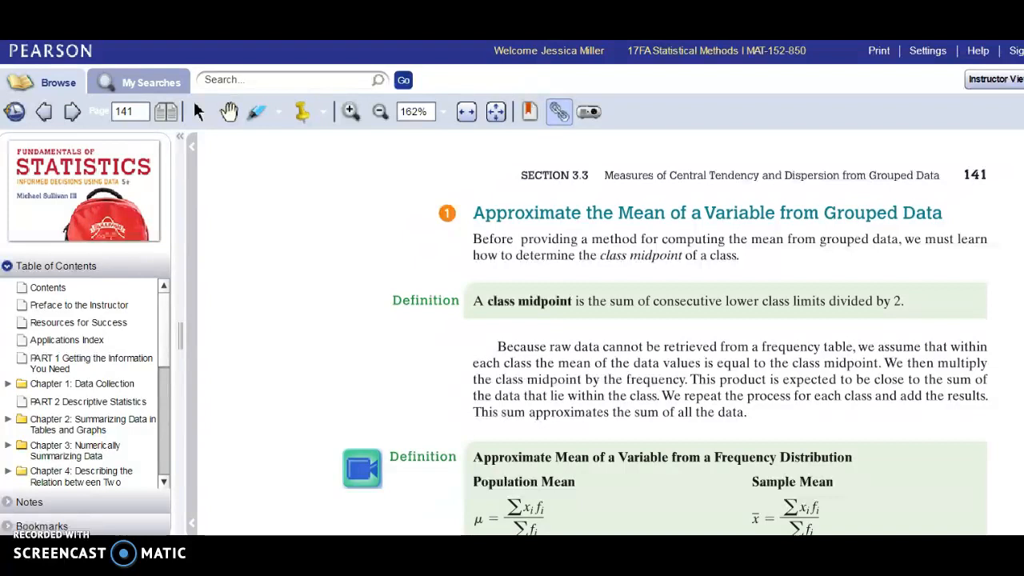
pyautogui.scroll(-3, 666, 342)
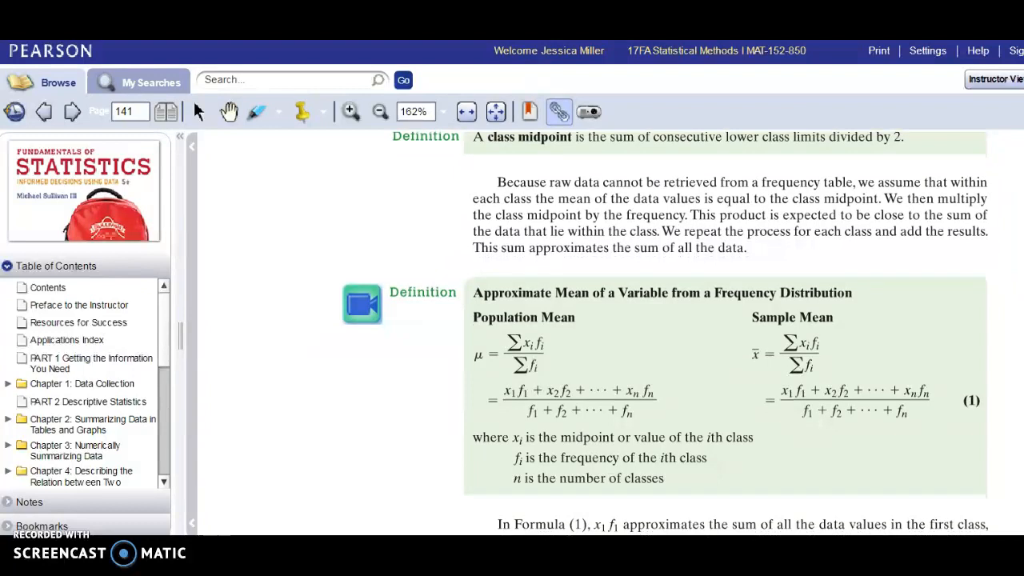
pyautogui.scroll(-1, 664, 320)
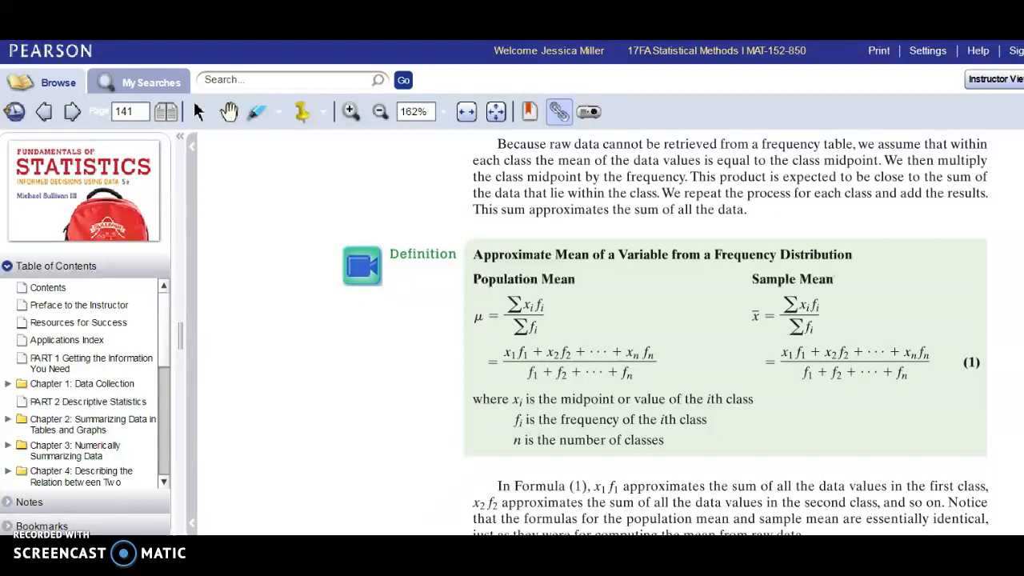
pyautogui.scroll(-6, 664, 336)
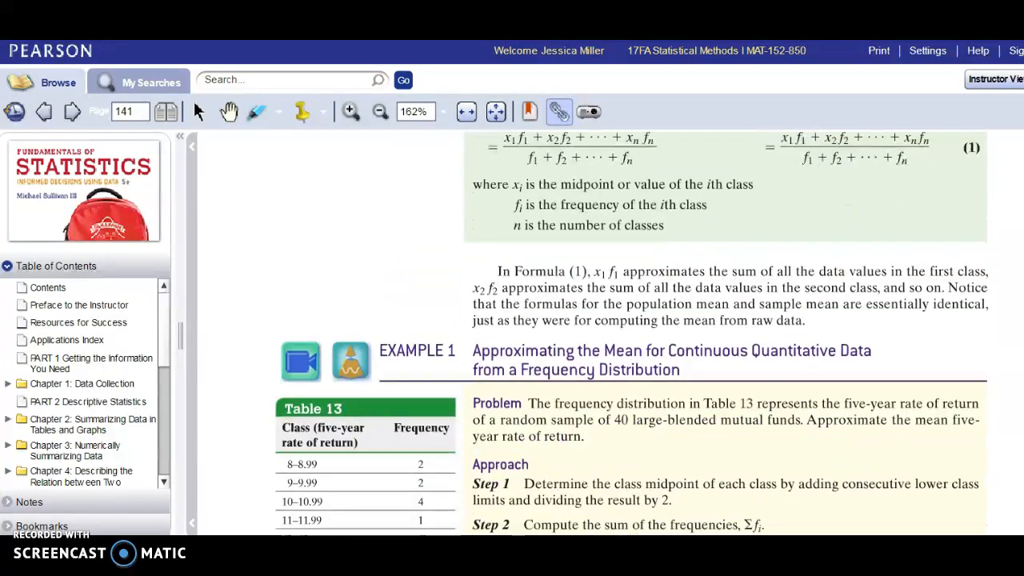
pyautogui.scroll(-3, 632, 334)
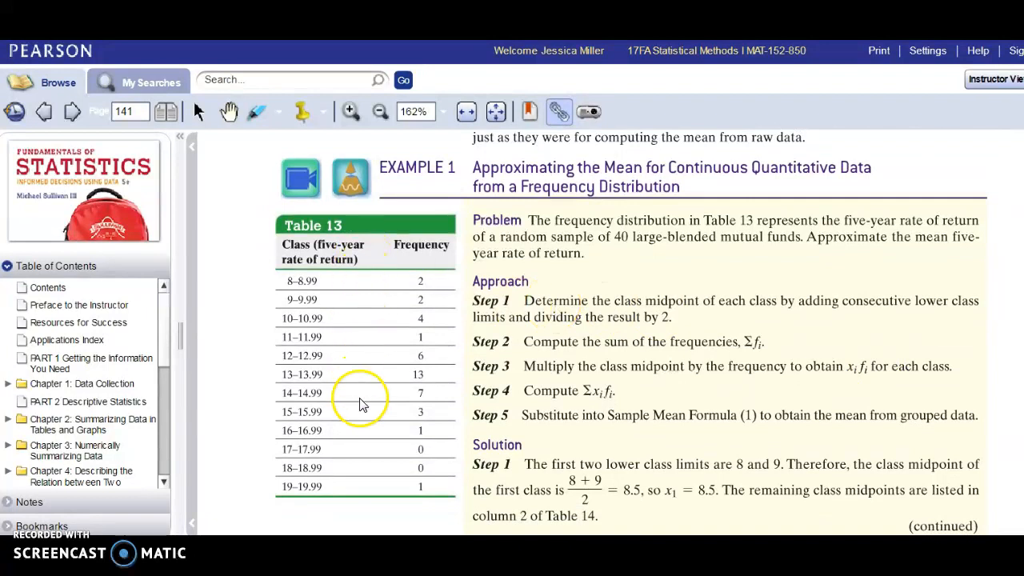
# Switch to StatCrunch and compute grouped/binned summary statistics with bins in var1, counts in var2 and midpoints from consecutive lower limits, and highlight the mean
pyautogui.hotkey('alt', 'Tab')
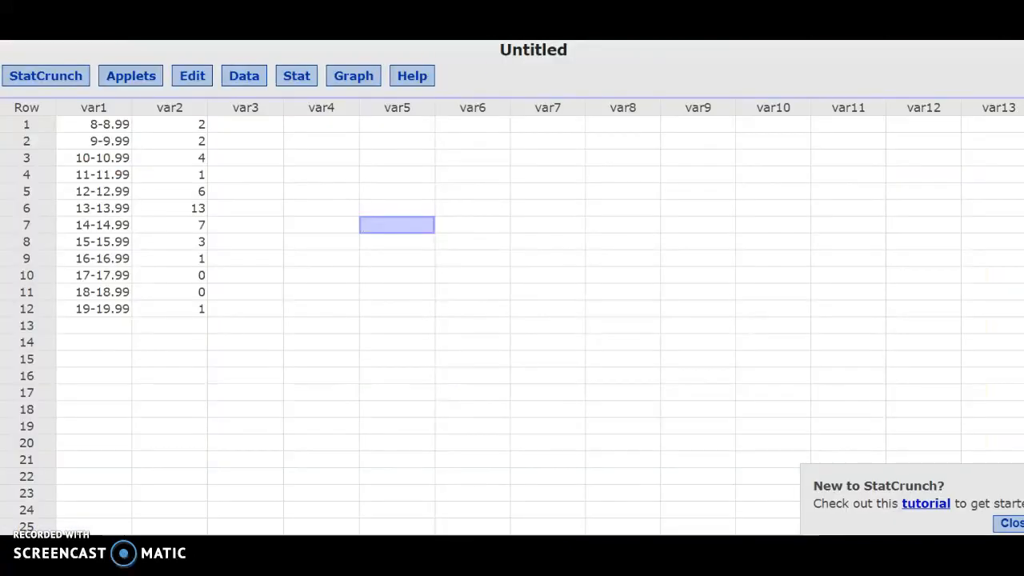
pyautogui.click(308, 76)
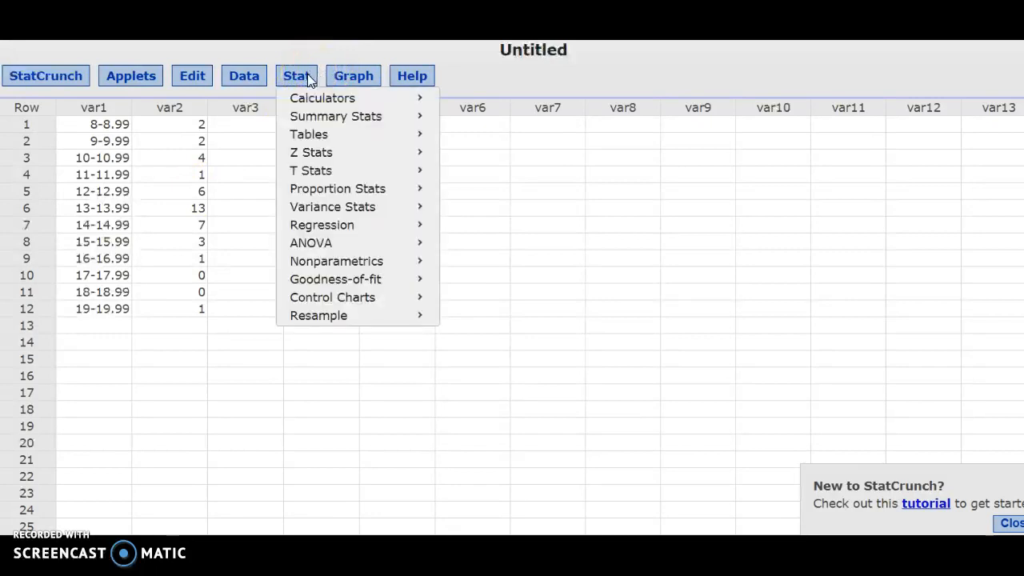
pyautogui.moveTo(336, 116)
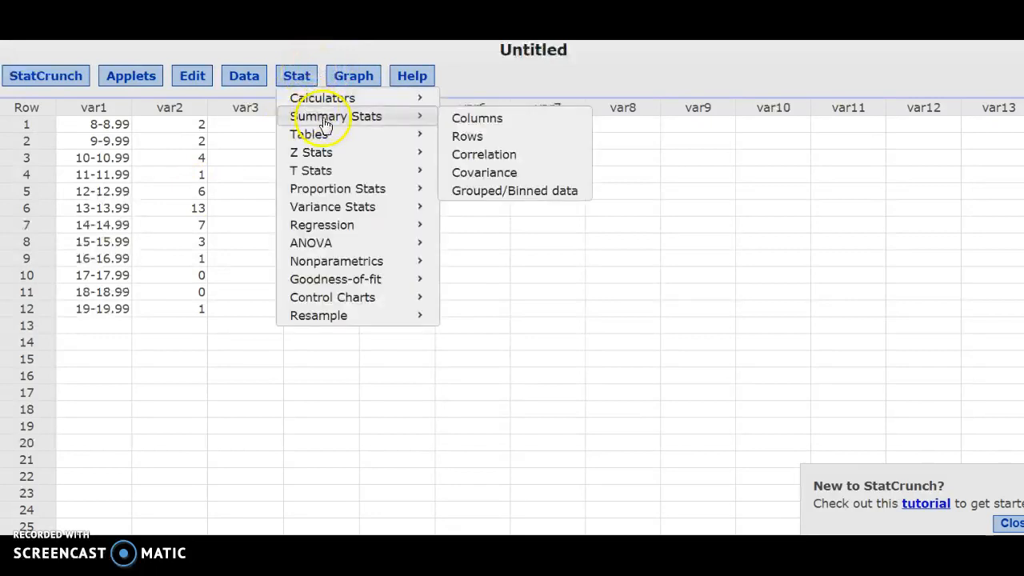
pyautogui.click(492, 192)
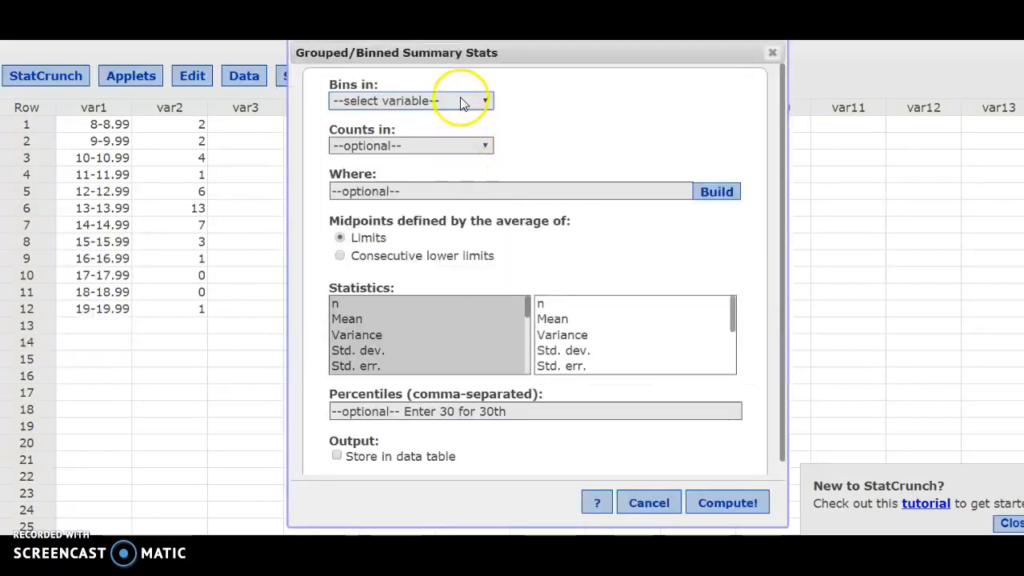
pyautogui.click(460, 102)
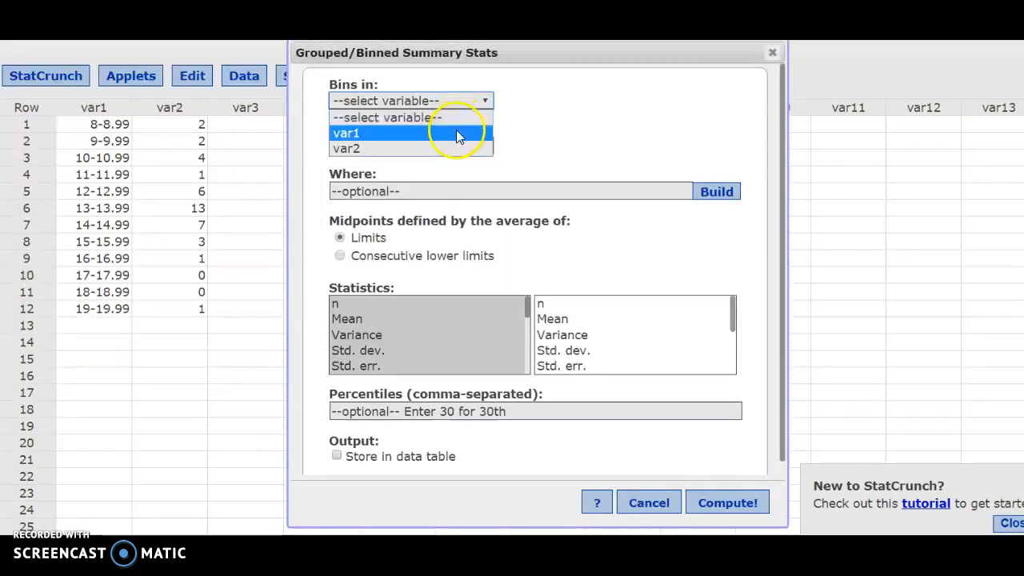
pyautogui.click(456, 134)
pyautogui.click(456, 144)
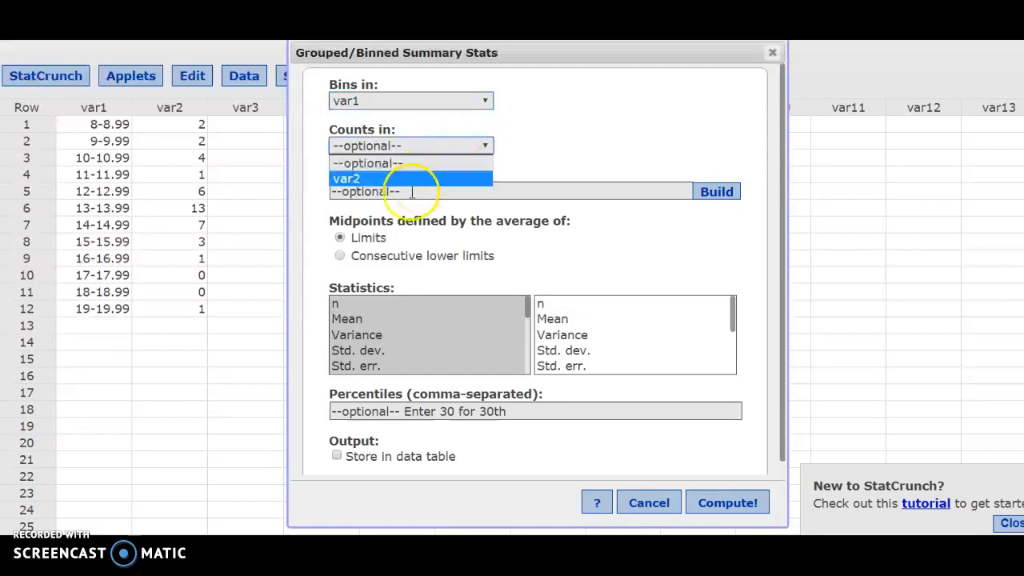
pyautogui.click(381, 180)
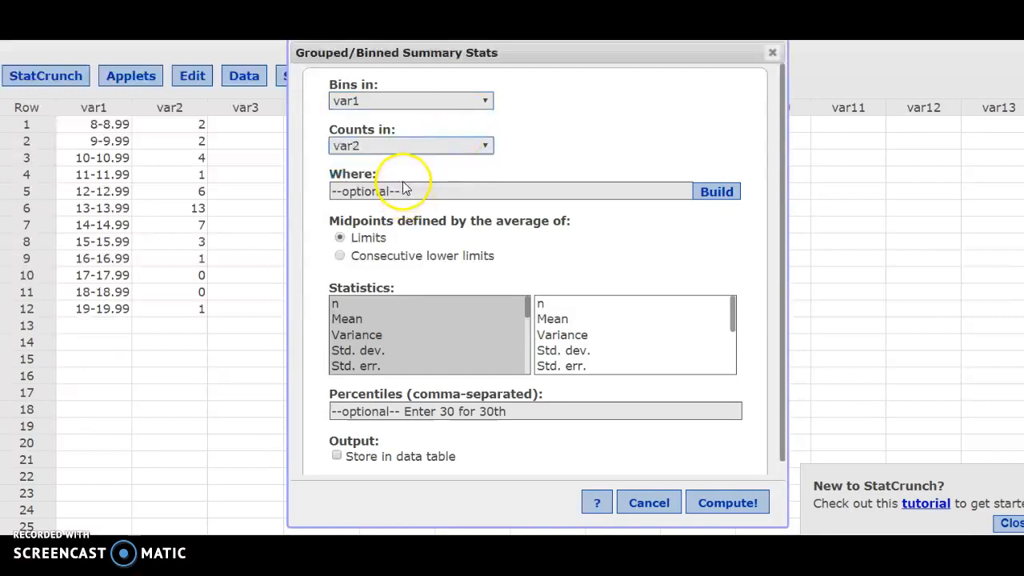
pyautogui.click(340, 257)
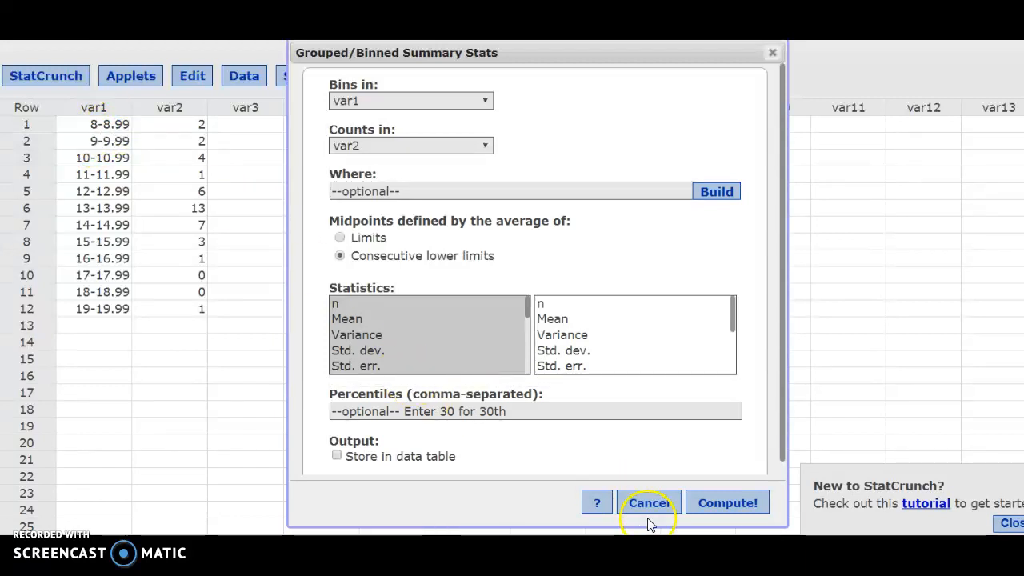
pyautogui.click(726, 504)
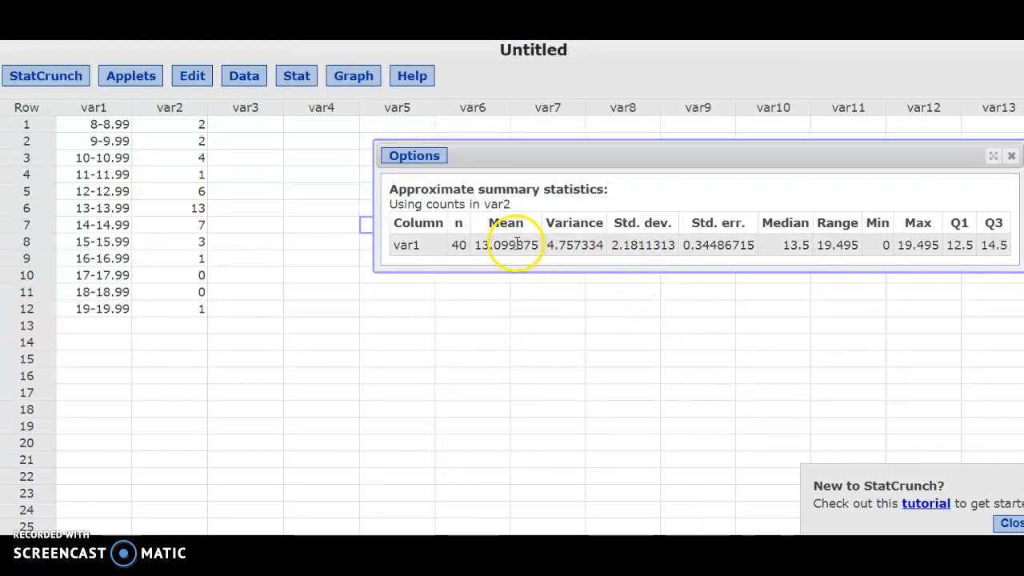
pyautogui.moveTo(540, 244); pyautogui.dragTo(477, 246)
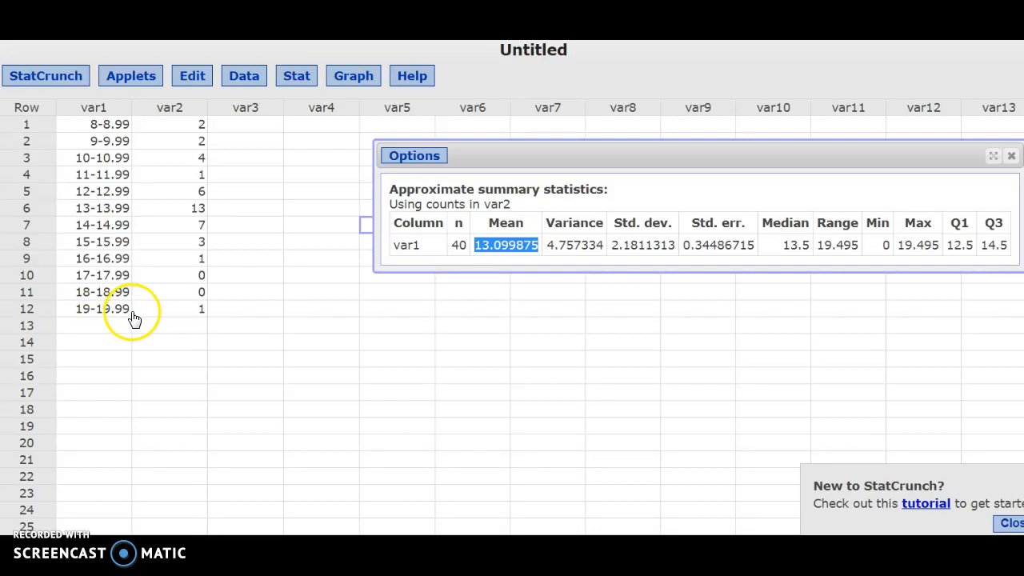
# Add a closing class in row 13, with 20 in var1 and a frequency of 0 in var2
pyautogui.click(125, 325)
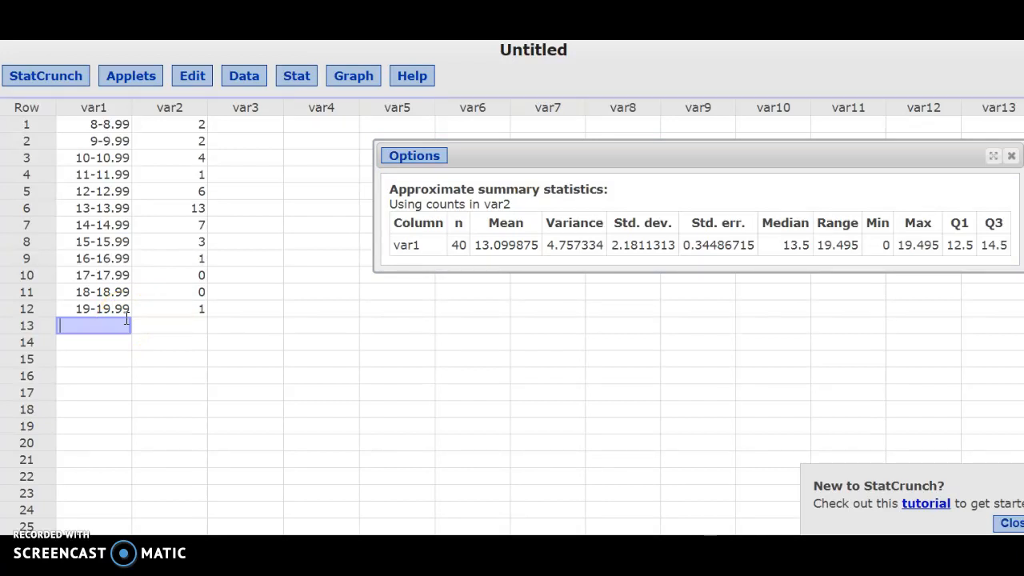
pyautogui.write('20')
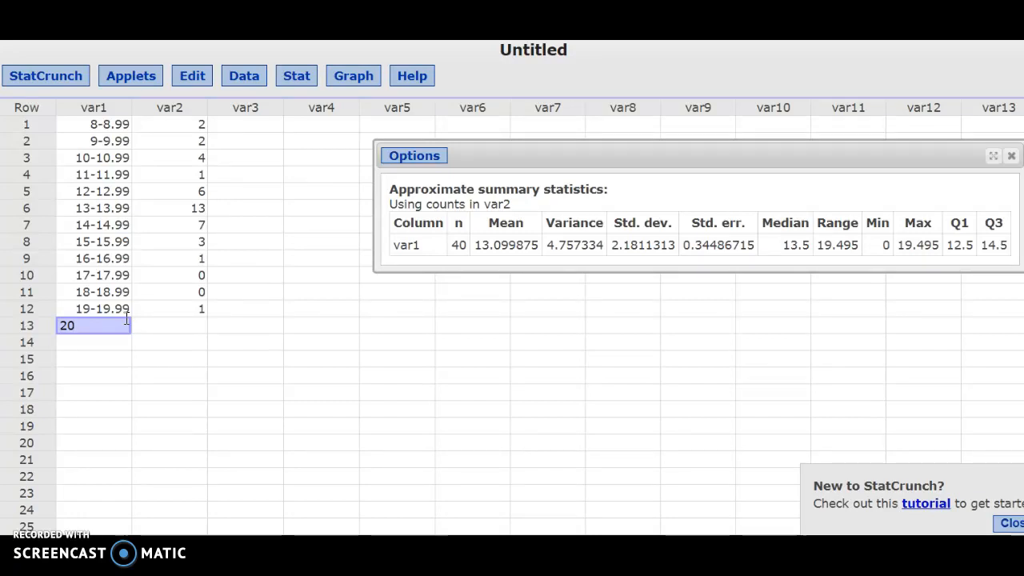
pyautogui.press('Tab')
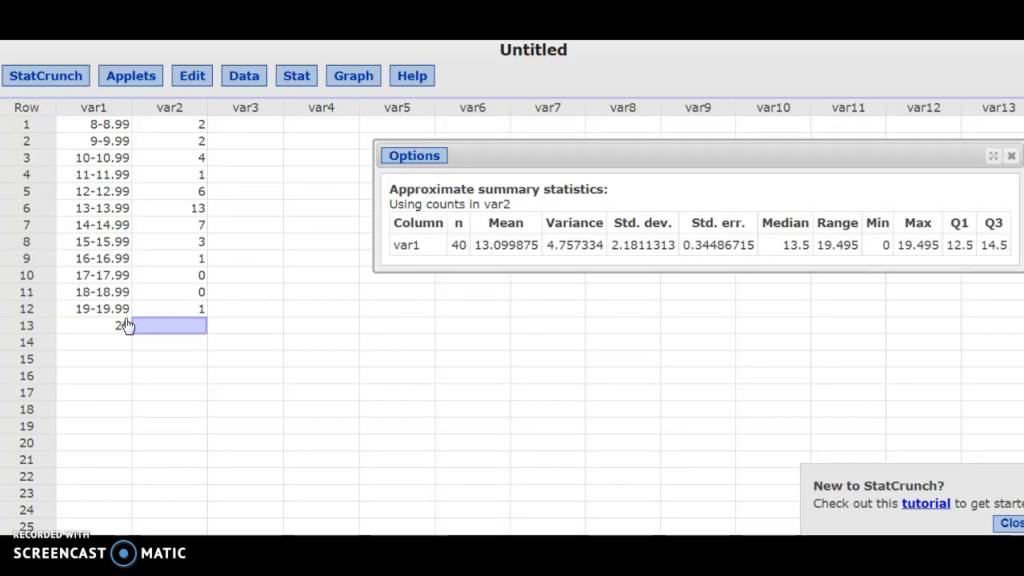
pyautogui.write('0')
pyautogui.press('Return')
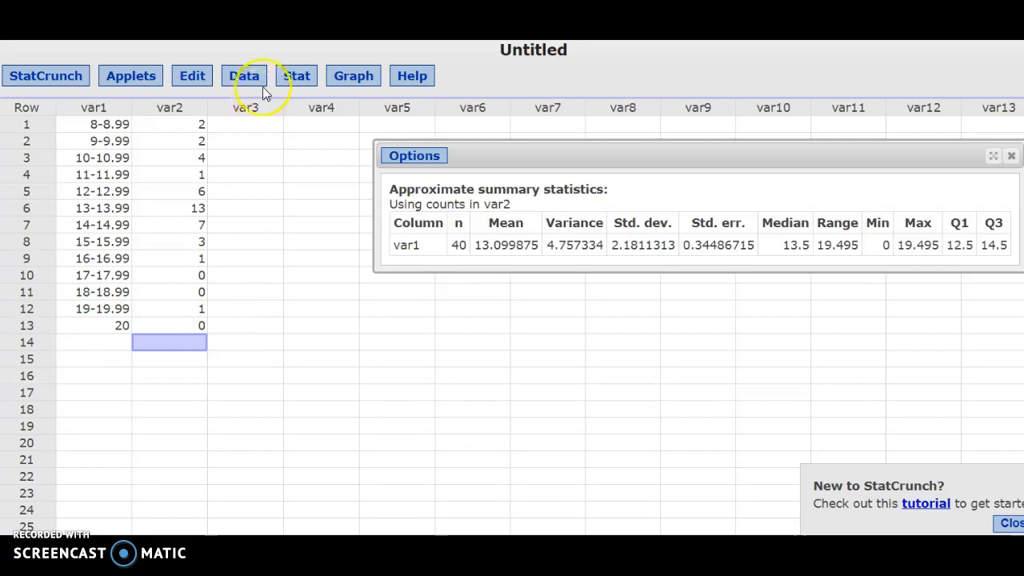
# Recompute the grouped/binned summary statistics for the extended table, using var1 bins, var2 counts and consecutive lower limits for midpoints
pyautogui.click(304, 87)
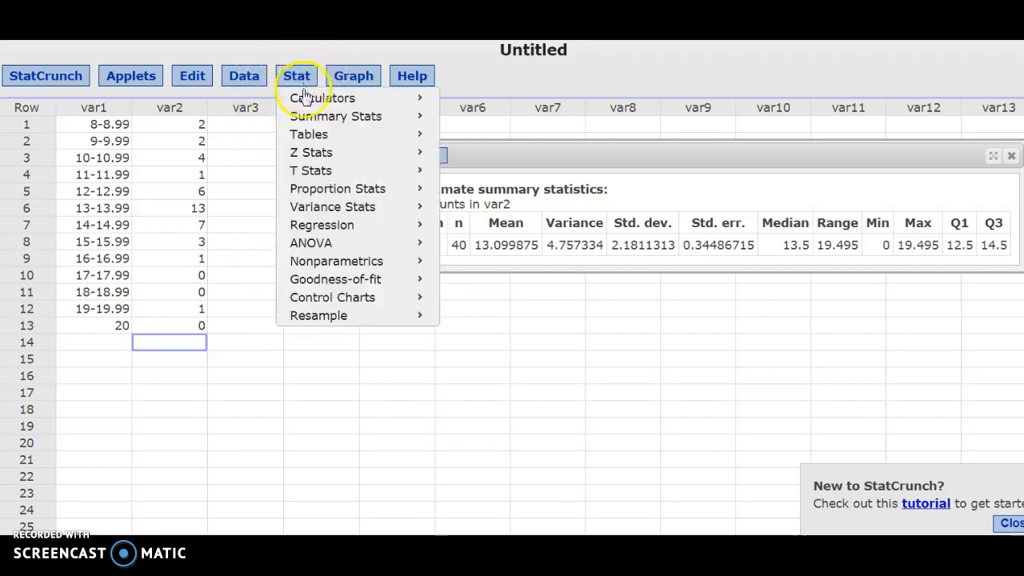
pyautogui.moveTo(376, 119)
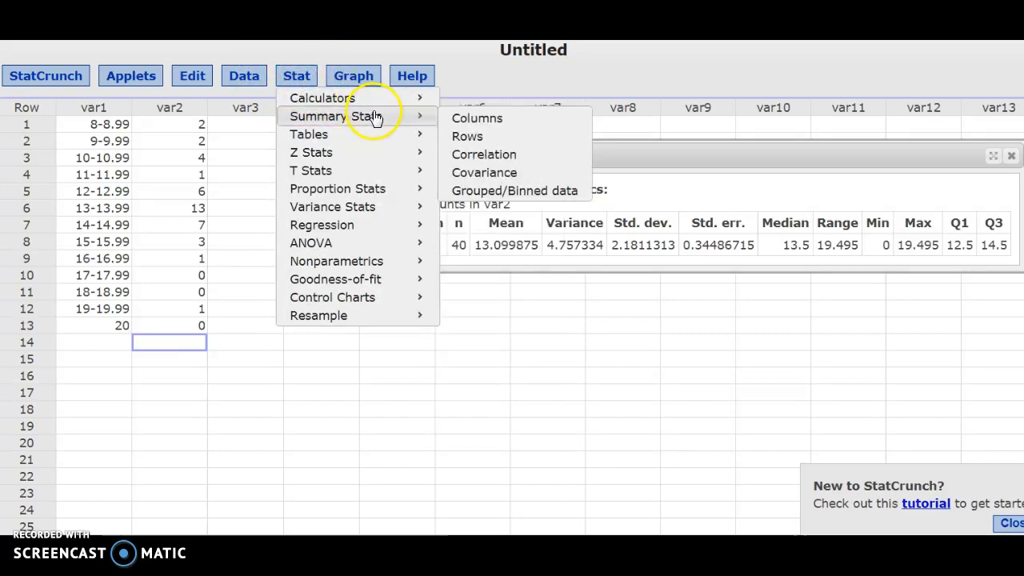
pyautogui.click(478, 191)
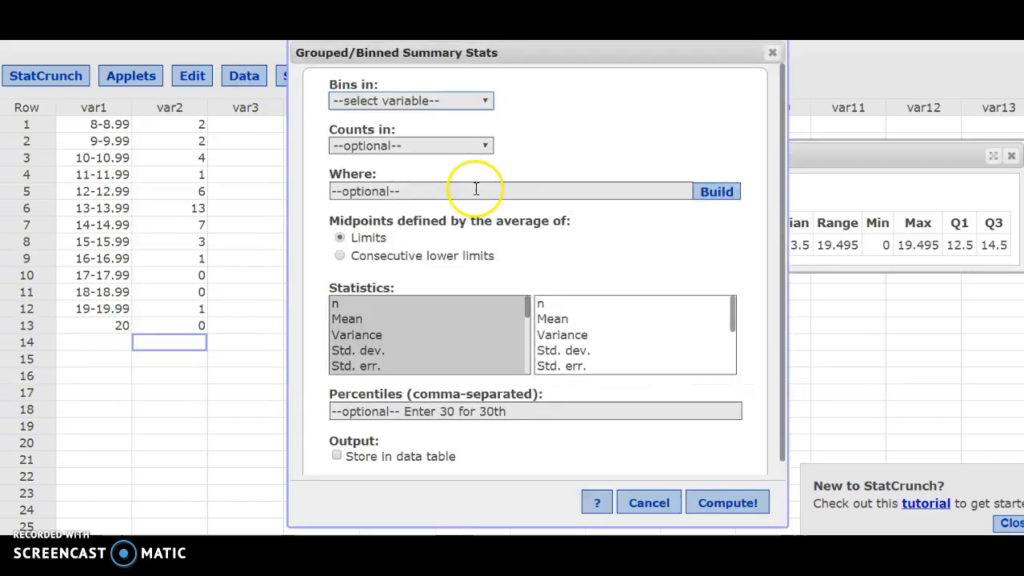
pyautogui.click(437, 101)
pyautogui.click(438, 132)
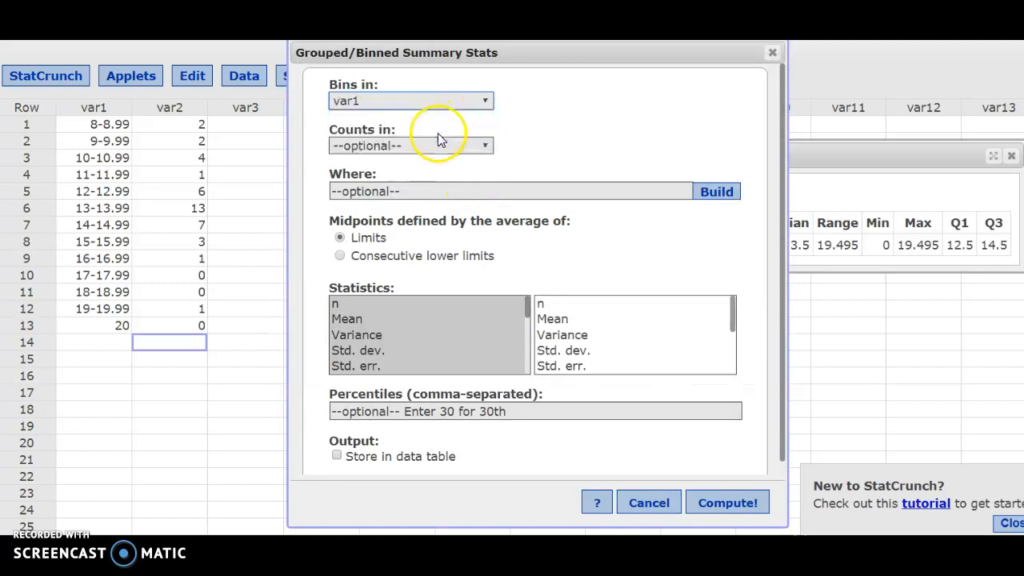
pyautogui.click(436, 145)
pyautogui.click(435, 196)
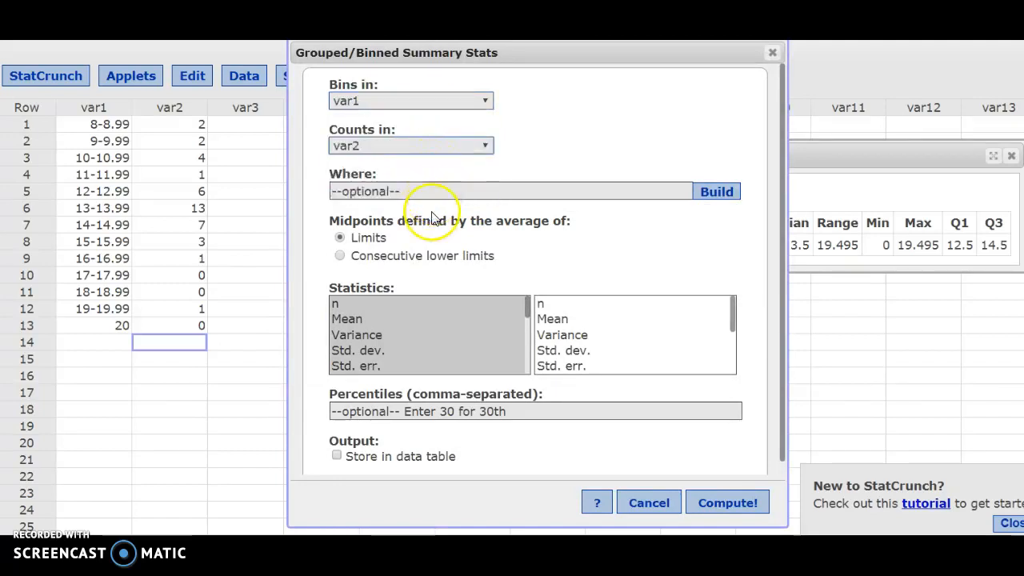
pyautogui.click(374, 256)
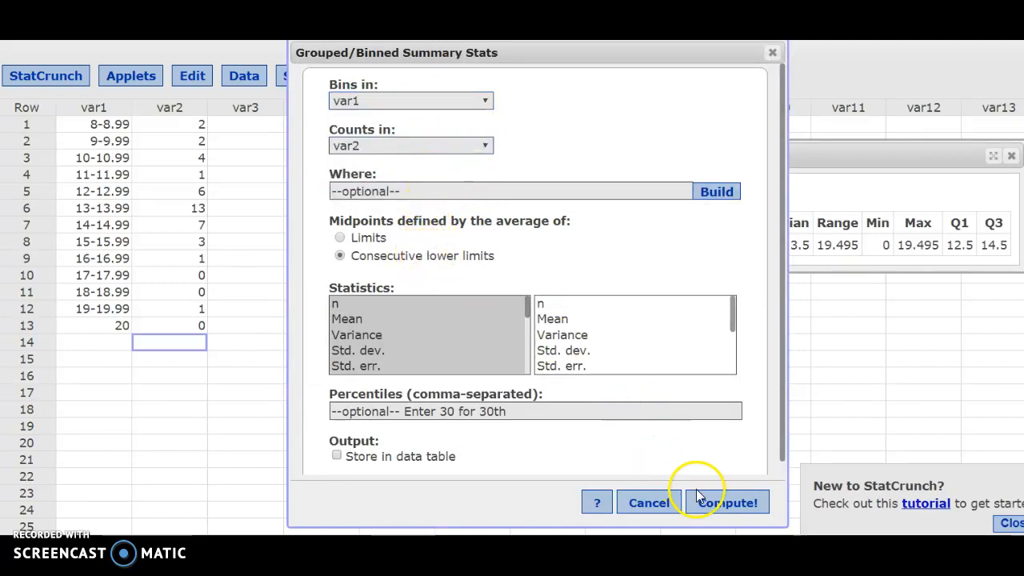
pyautogui.click(724, 502)
# Place the new results window below the first one for comparison and highlight the standard deviation in the first results
pyautogui.moveTo(712, 172); pyautogui.dragTo(683, 281)
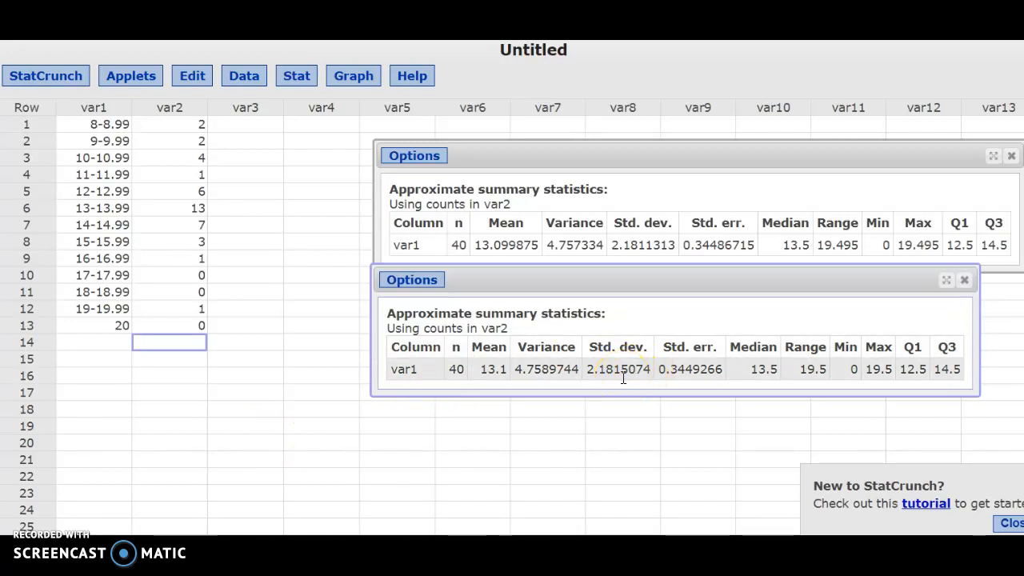
pyautogui.click(661, 242)
pyautogui.moveTo(676, 245); pyautogui.dragTo(610, 250)
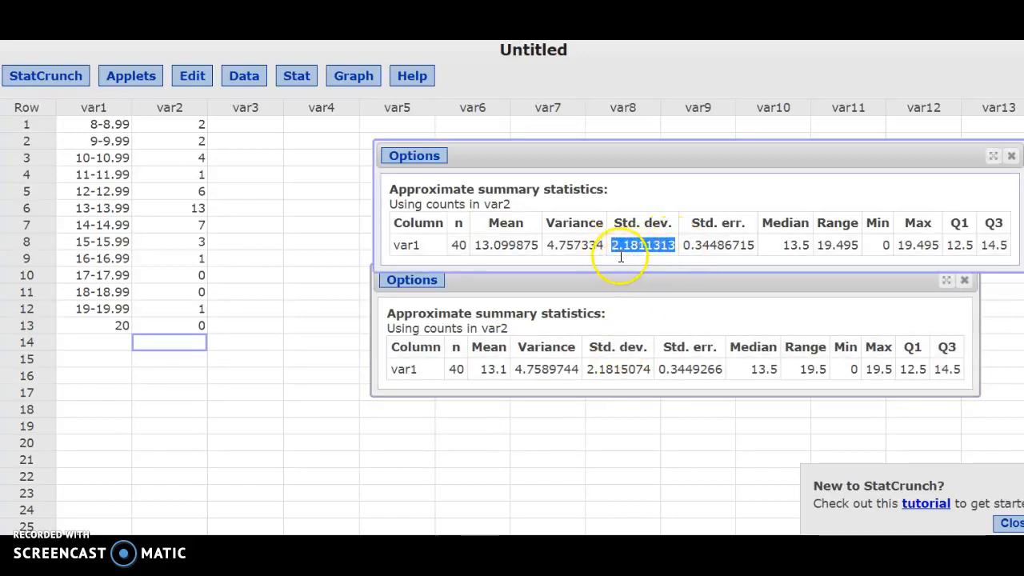